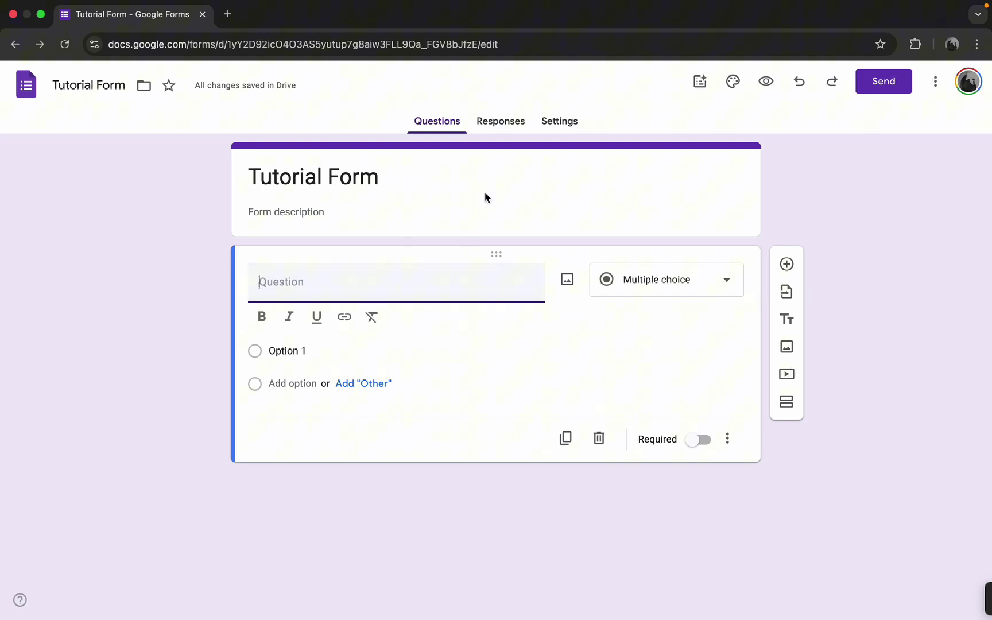
type("Please select")
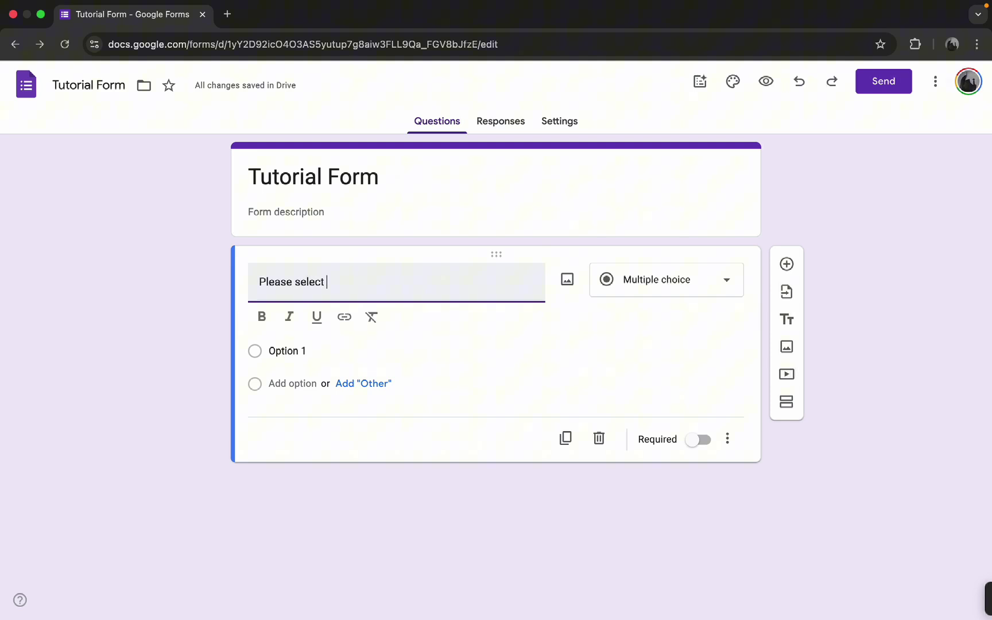
type("age")
Step: Replace the placeholder option with English and add French and Spanish as further choices
left_click(321, 350)
key("BackSpace")
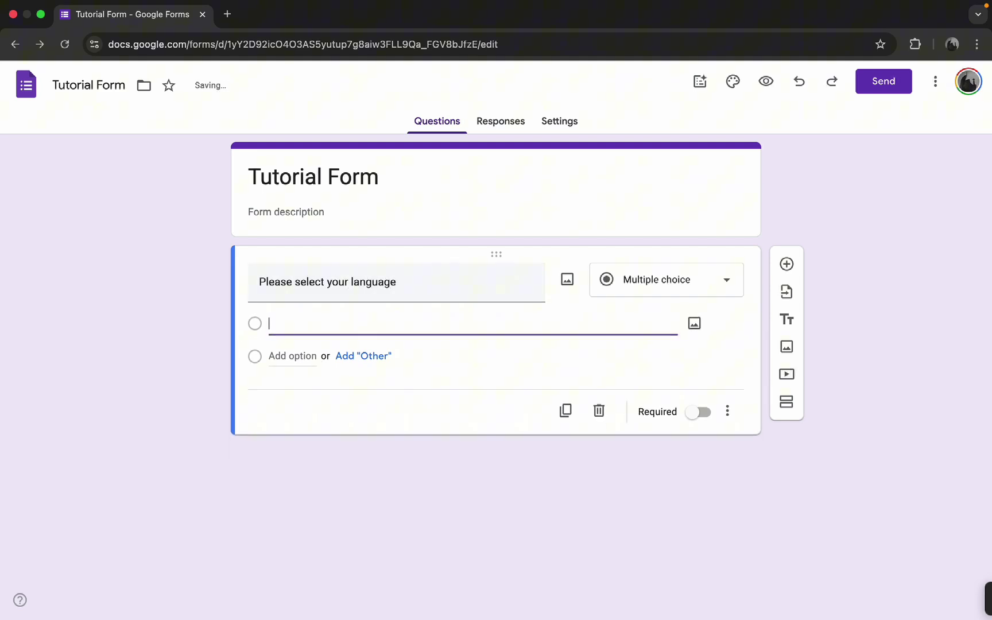
type("English")
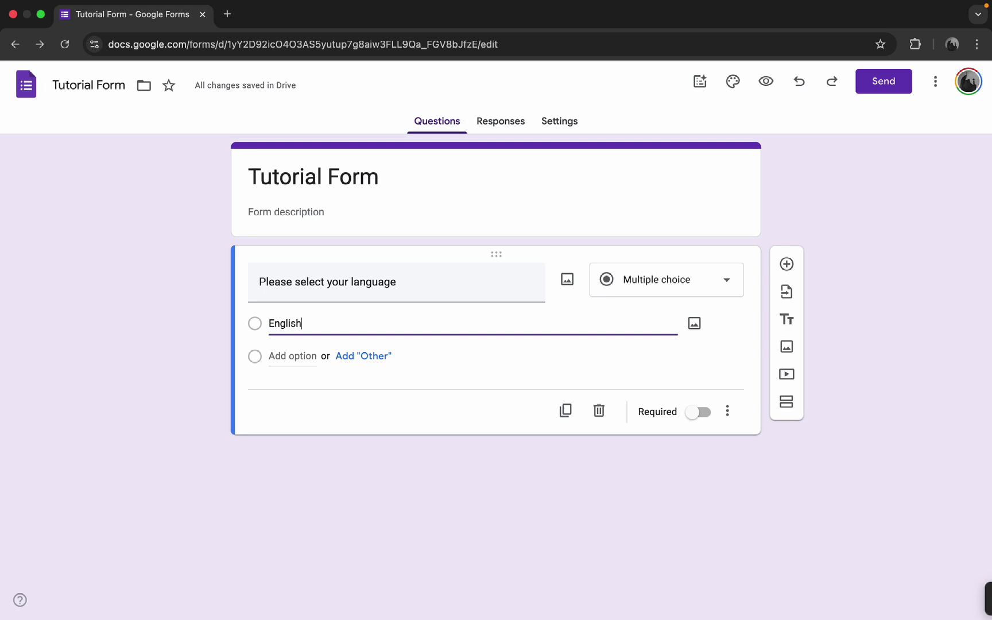
key("Return")
type("French")
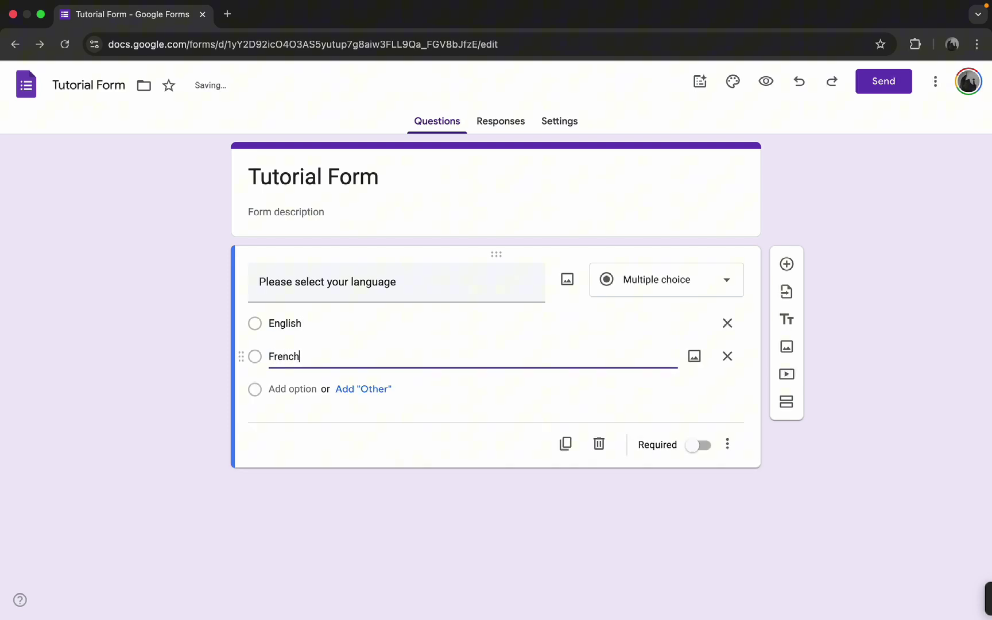
key("Return")
type("Spanish")
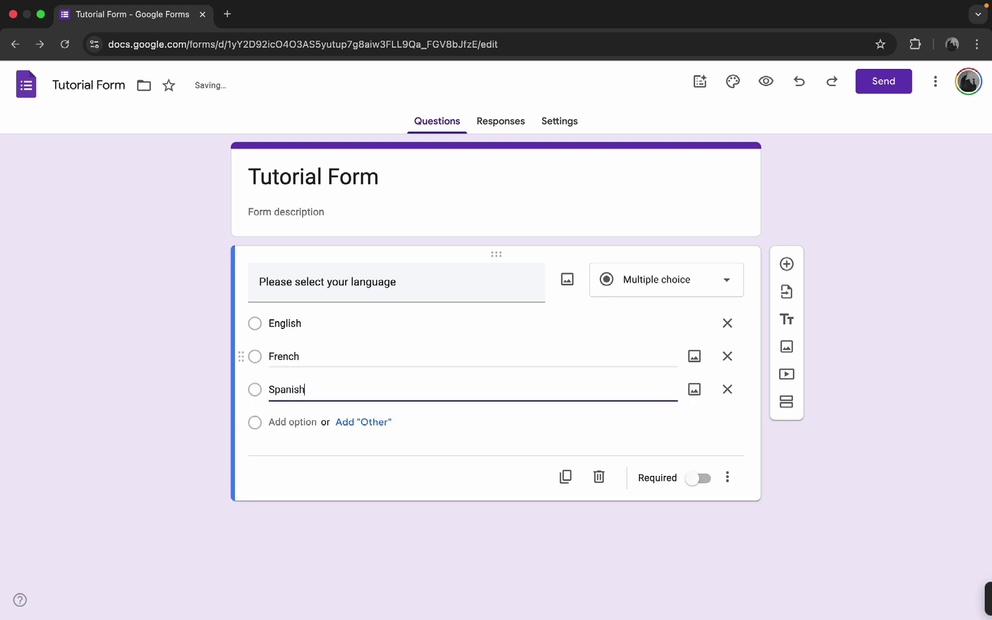
Step: Enable 'Go to section based on answer' from the language question's More options menu
left_click(728, 485)
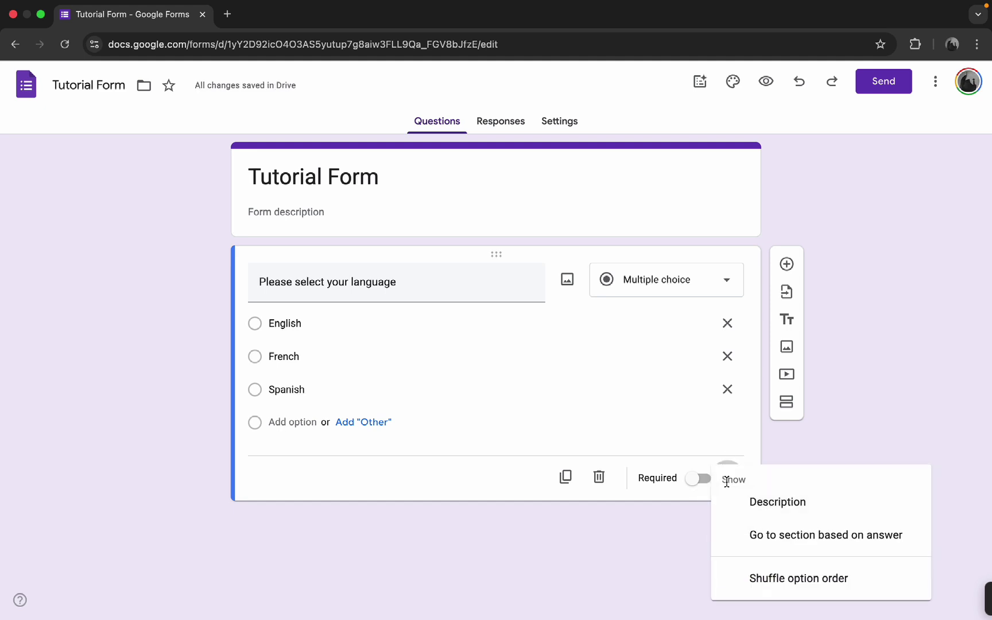
left_click(773, 536)
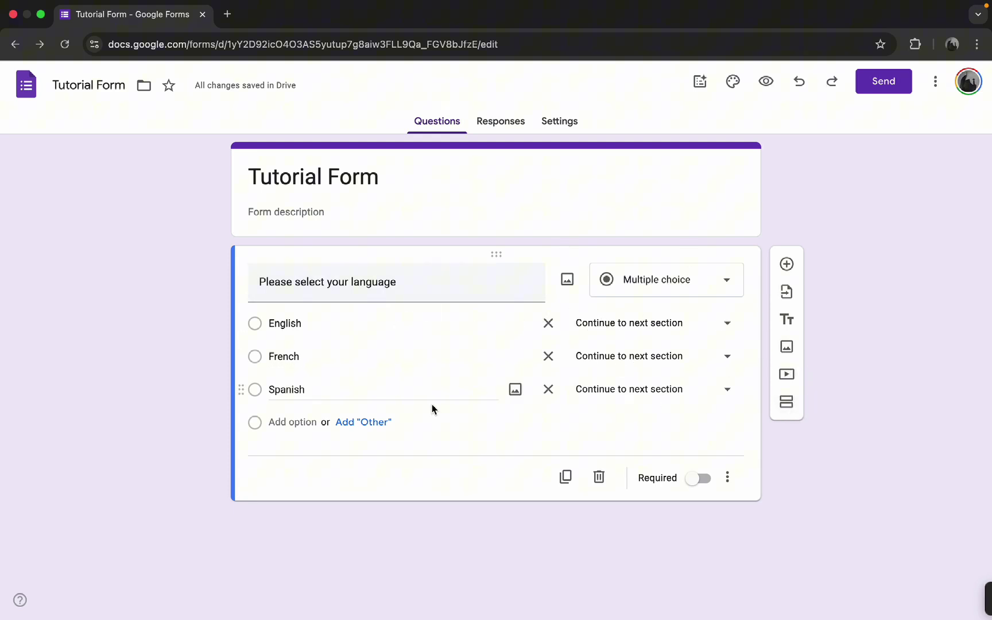
Step: Add two new untitled sections after the language question so the form has three sections
left_click(786, 407)
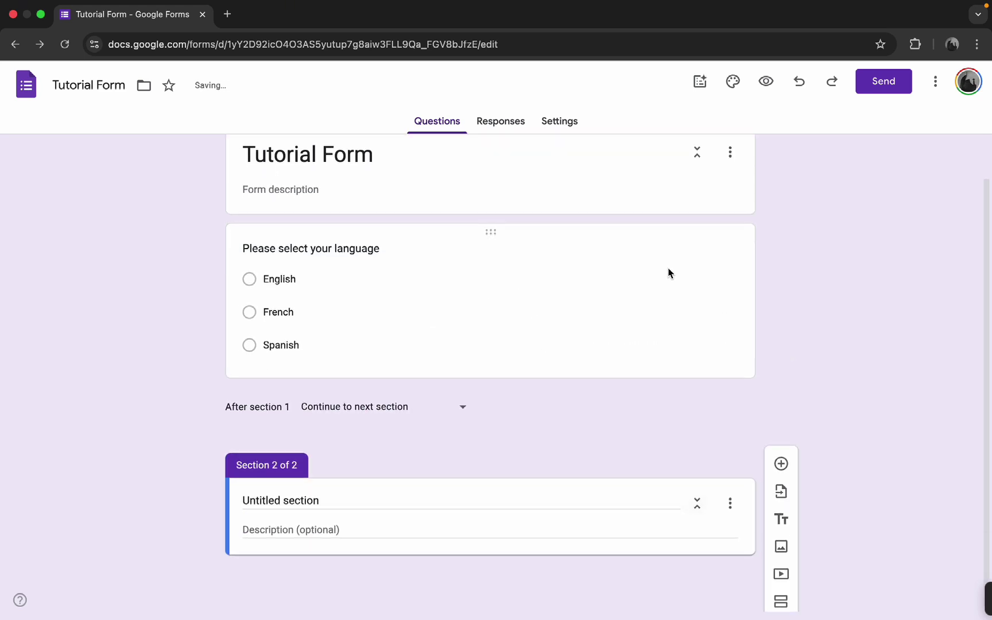
left_click(630, 247)
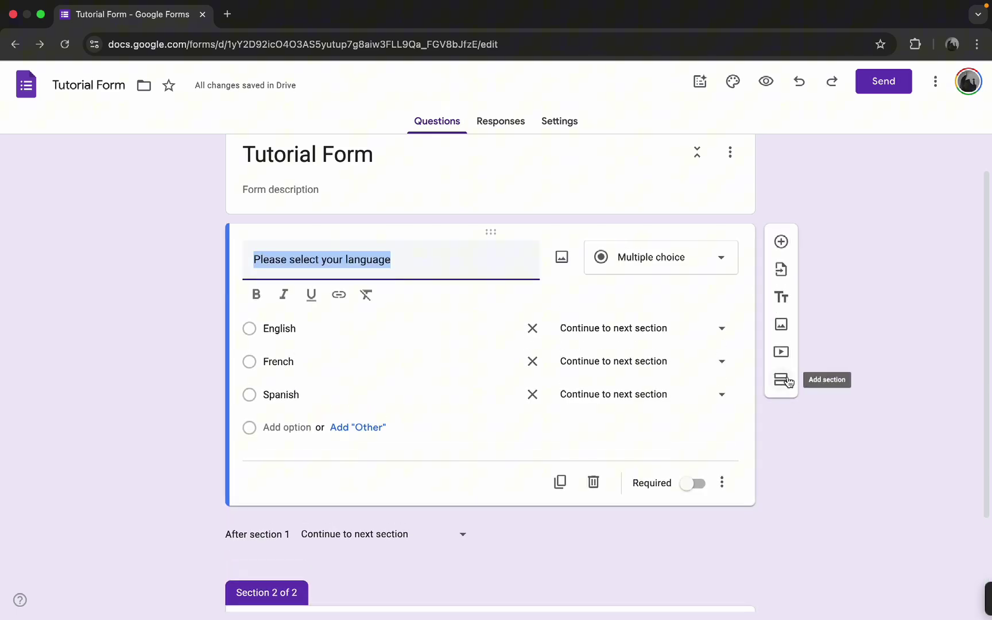
left_click(783, 384)
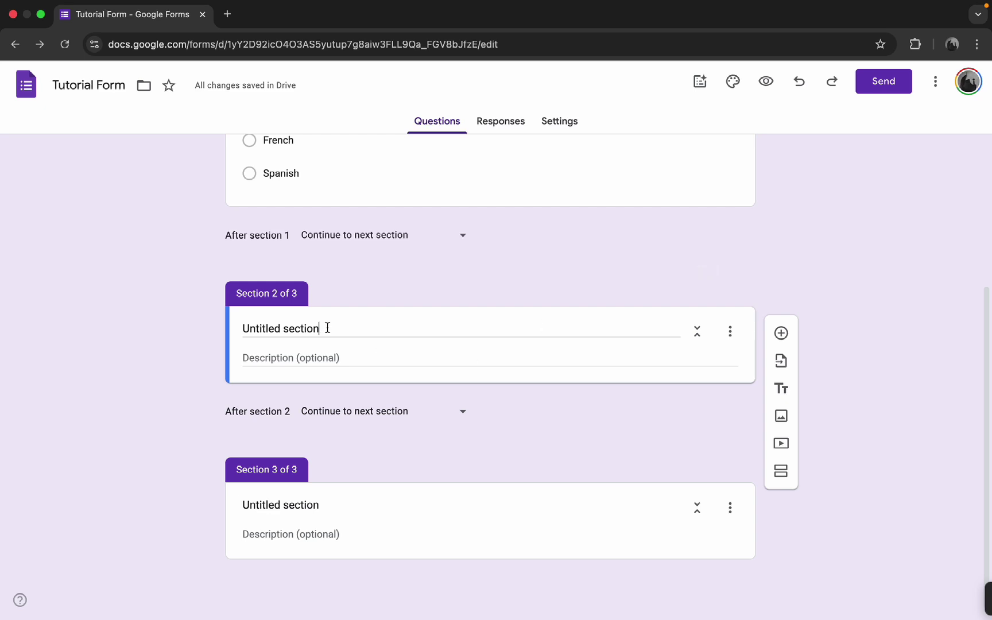
Step: Title Section 2 'French Version' and select Section 3's title to name it 'Spanish Version'
left_click_drag(327, 328, 229, 332)
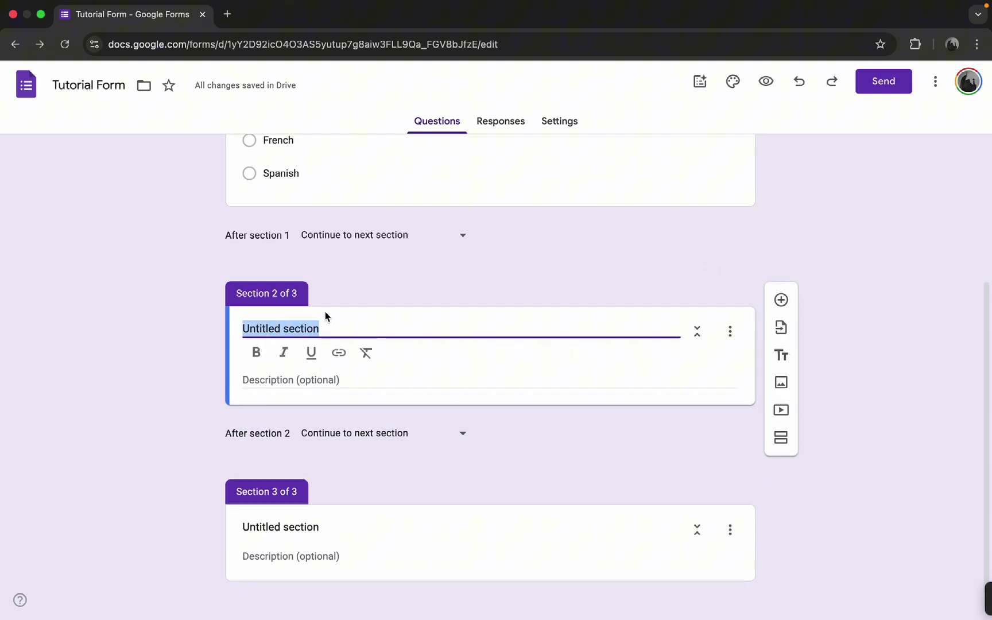
type("French Ver")
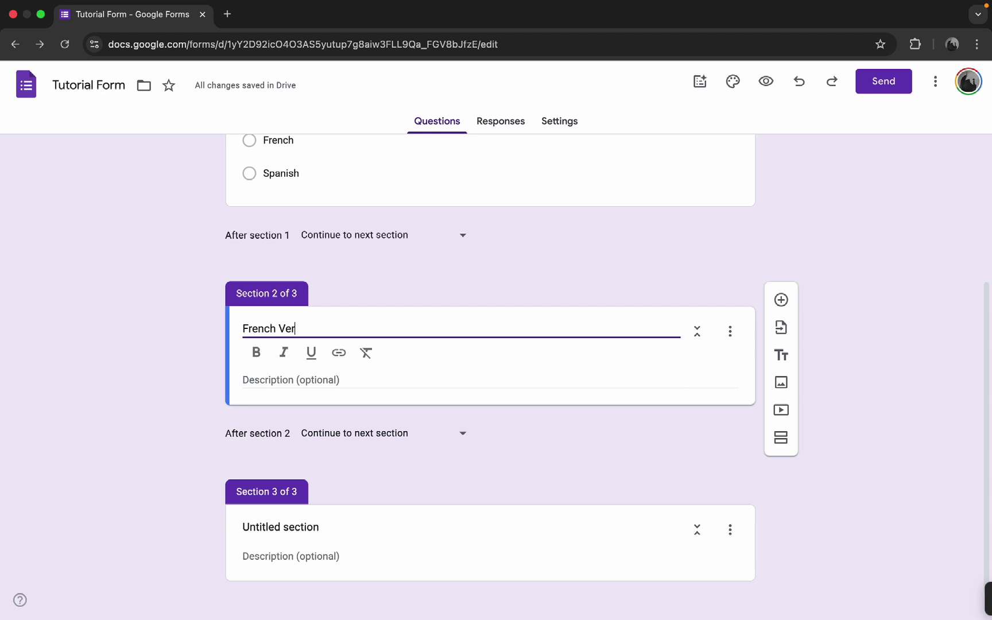
type("sion")
left_click(247, 526)
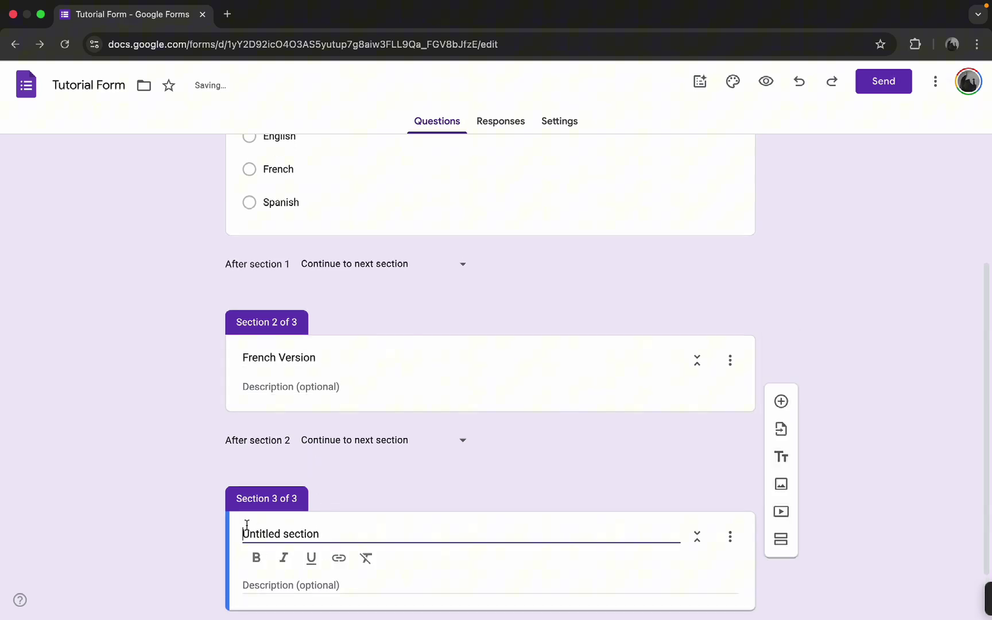
left_click_drag(245, 530, 330, 533)
type("Spanish Version")
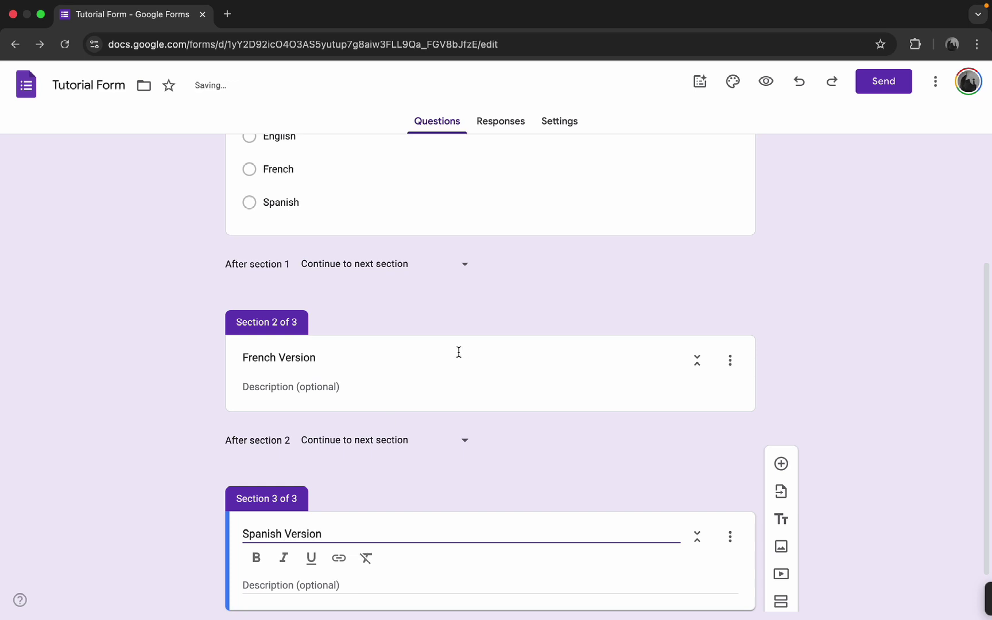
scroll(465, 349, "up", 5)
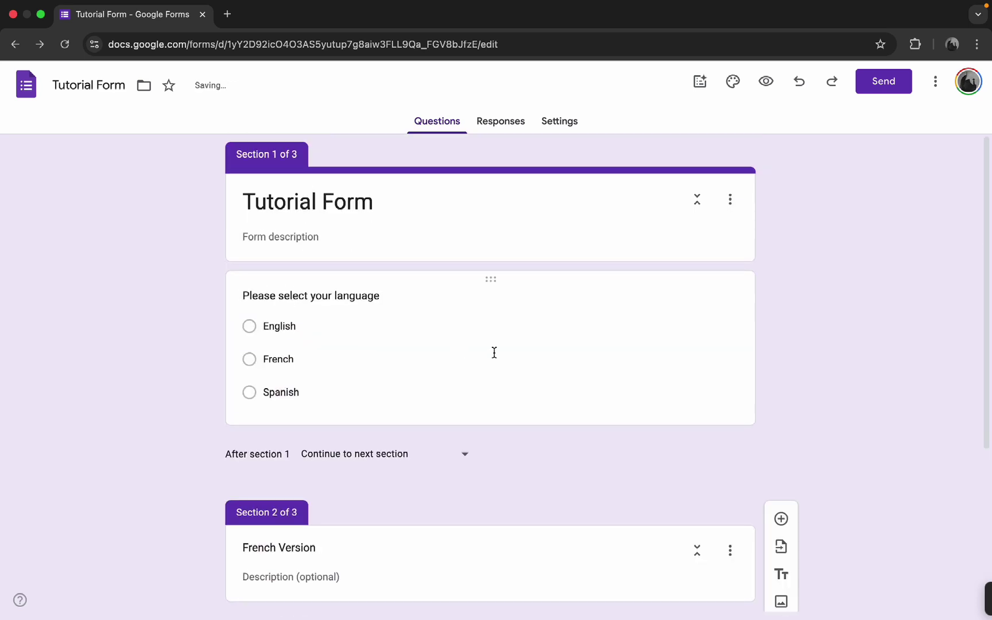
Step: Route English to section 1, French to section 2 (French Version), Spanish to section 3 (Spanish Version)
left_click(475, 286)
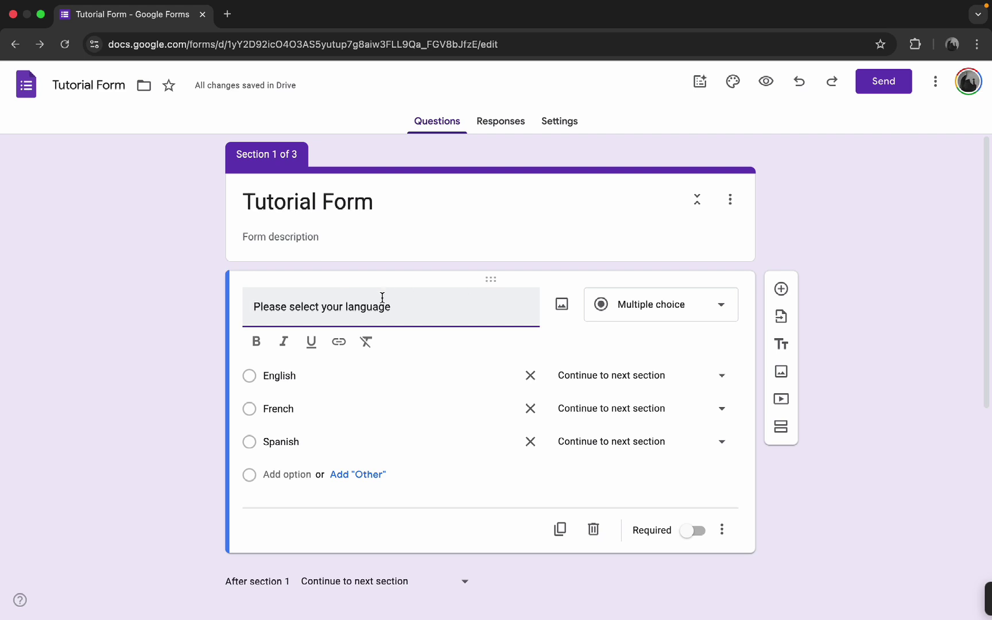
mouse_move(372, 442)
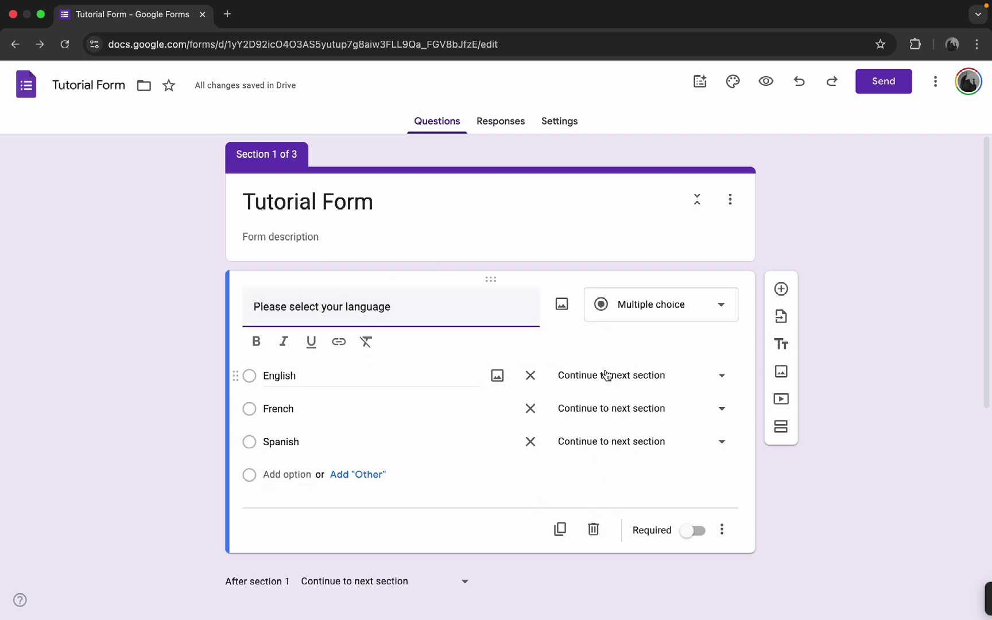
left_click(716, 377)
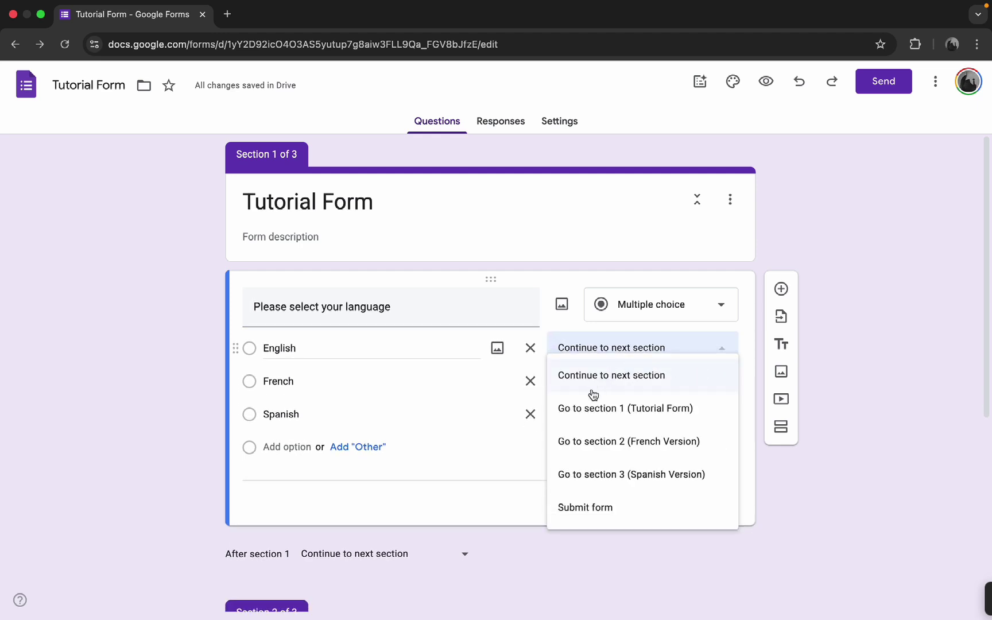
left_click(597, 419)
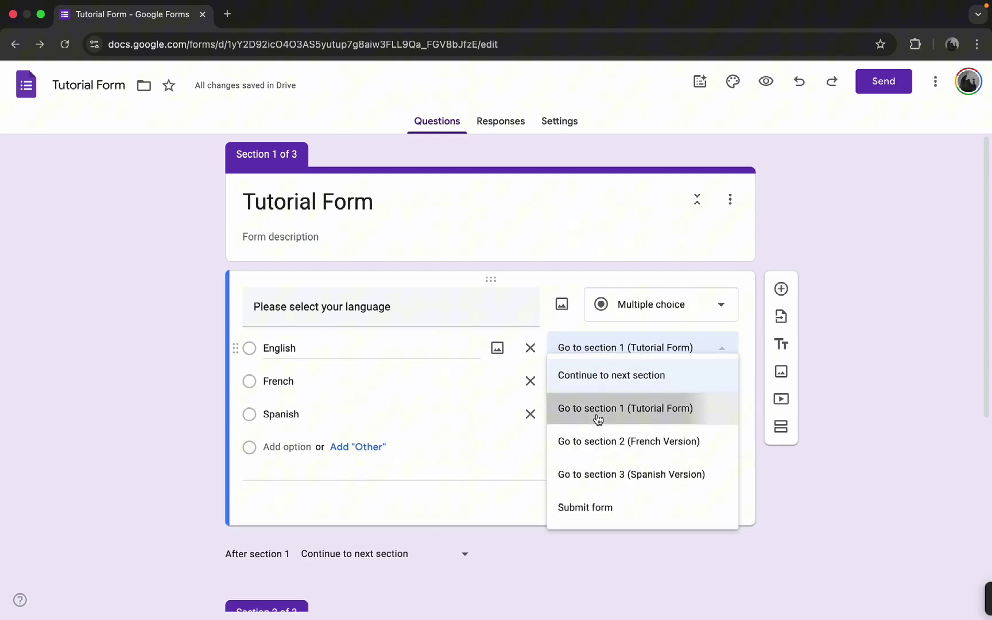
left_click(649, 383)
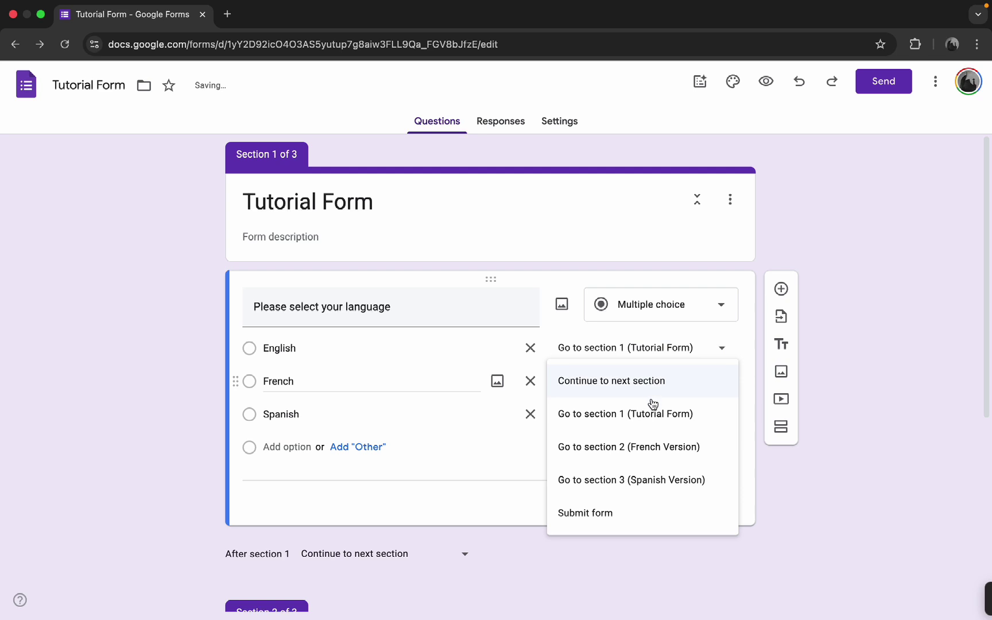
left_click(644, 447)
left_click(685, 414)
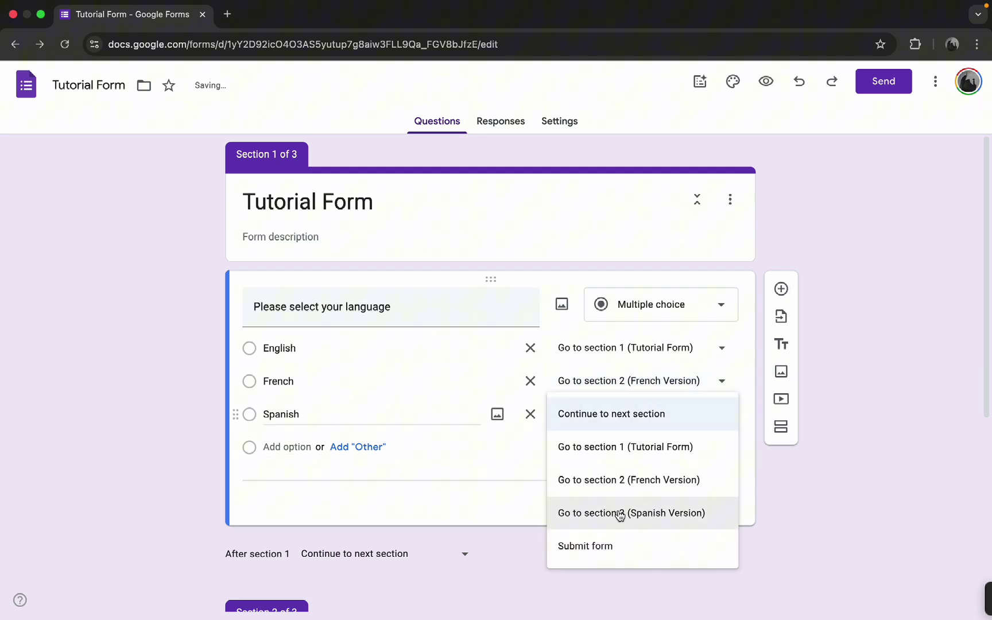
left_click(620, 512)
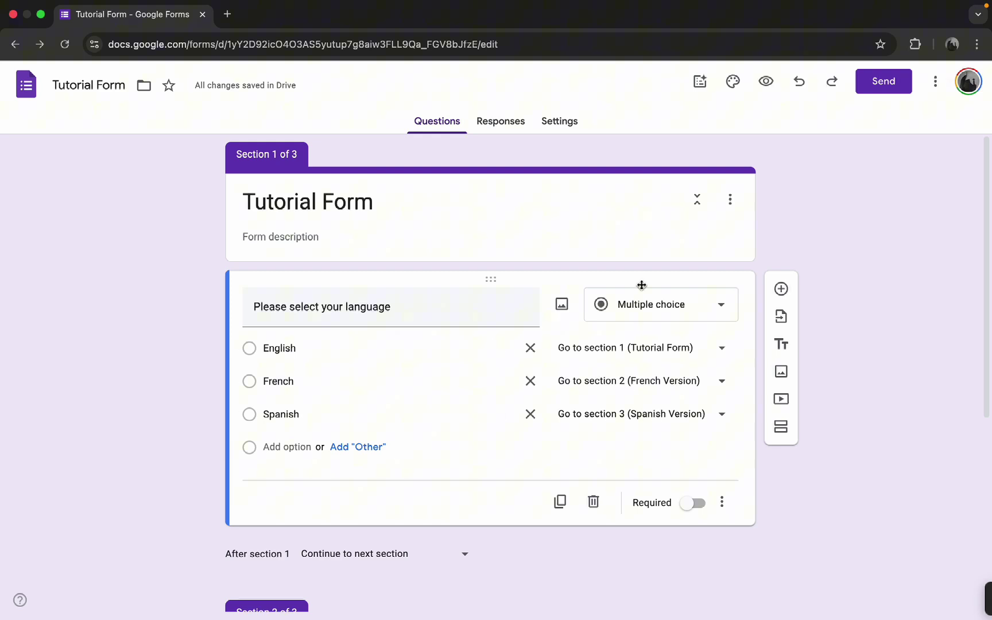
Step: Add a blank multiple-choice question to Section 1, French Version and Spanish Version
left_click(781, 288)
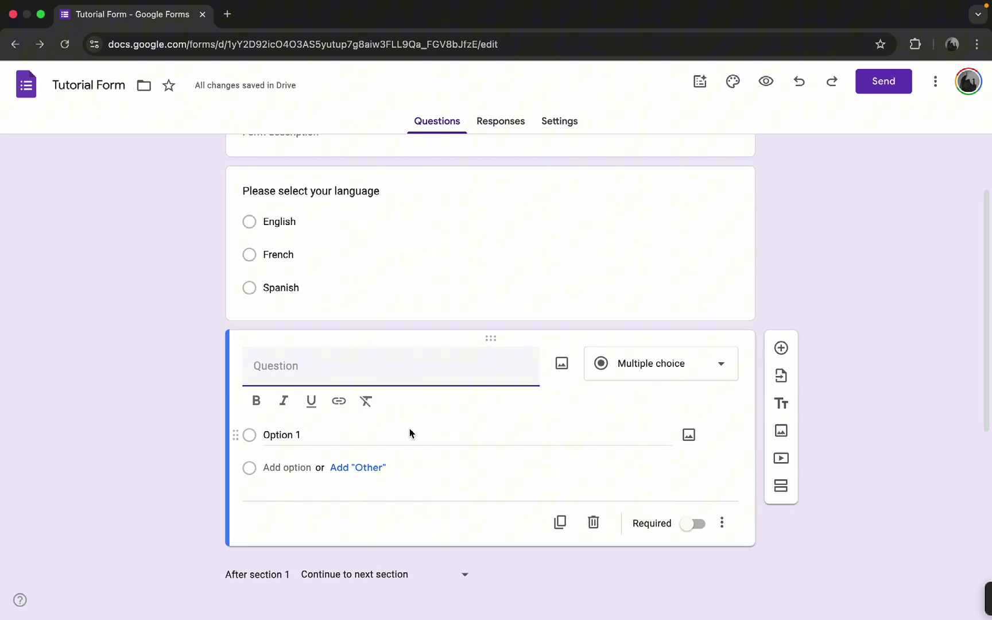
scroll(409, 429, "down", 5)
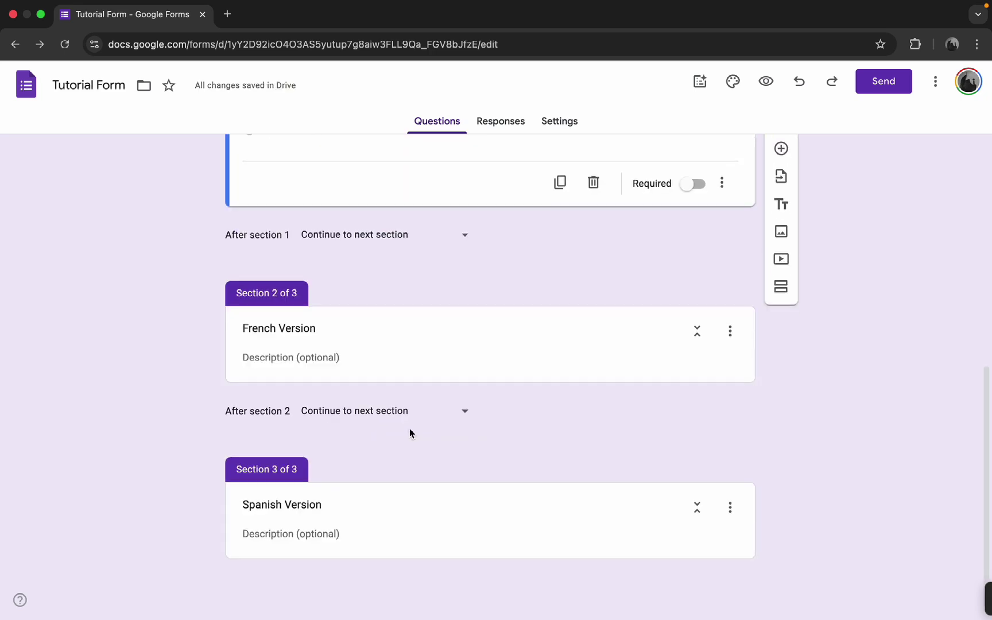
left_click(361, 329)
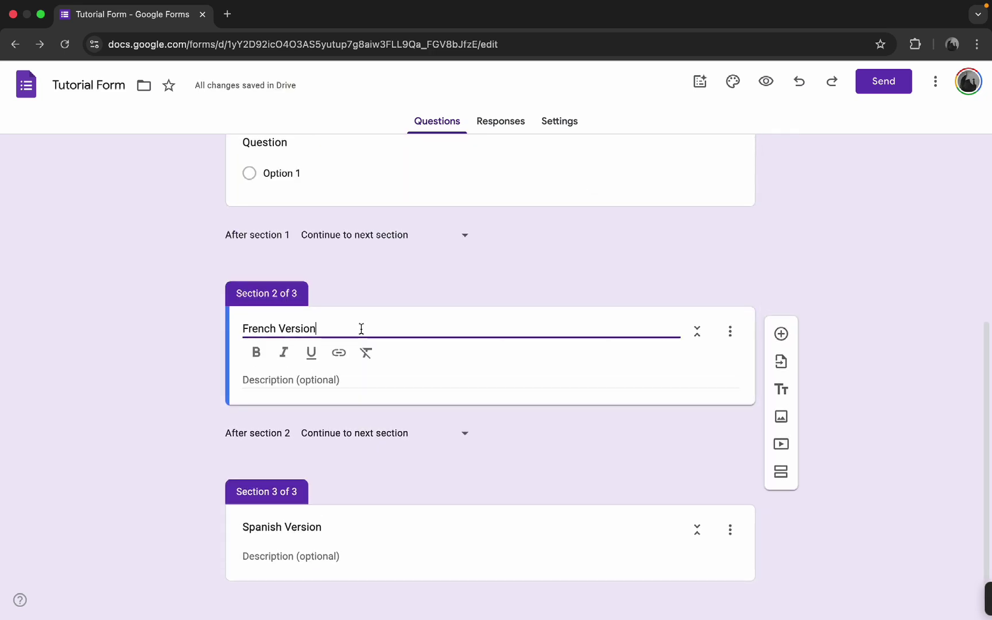
left_click(782, 335)
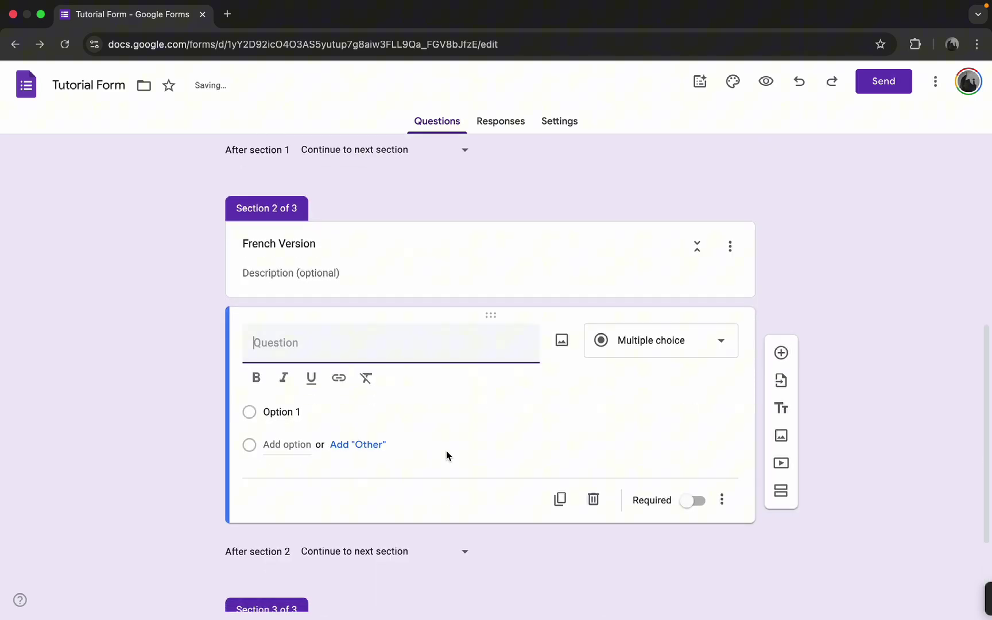
scroll(504, 396, "down", 1)
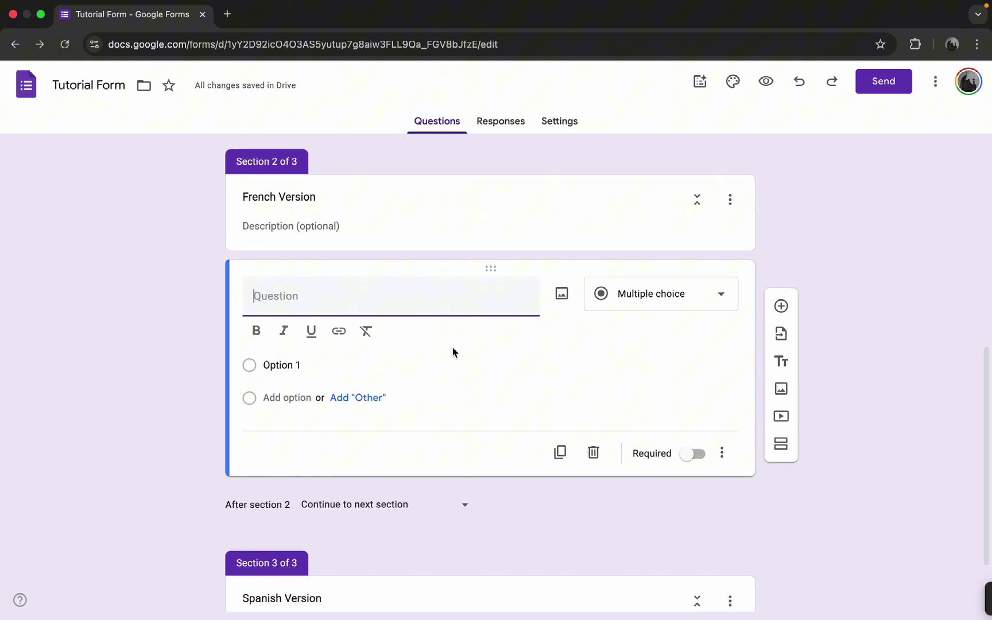
scroll(453, 352, "down", 2)
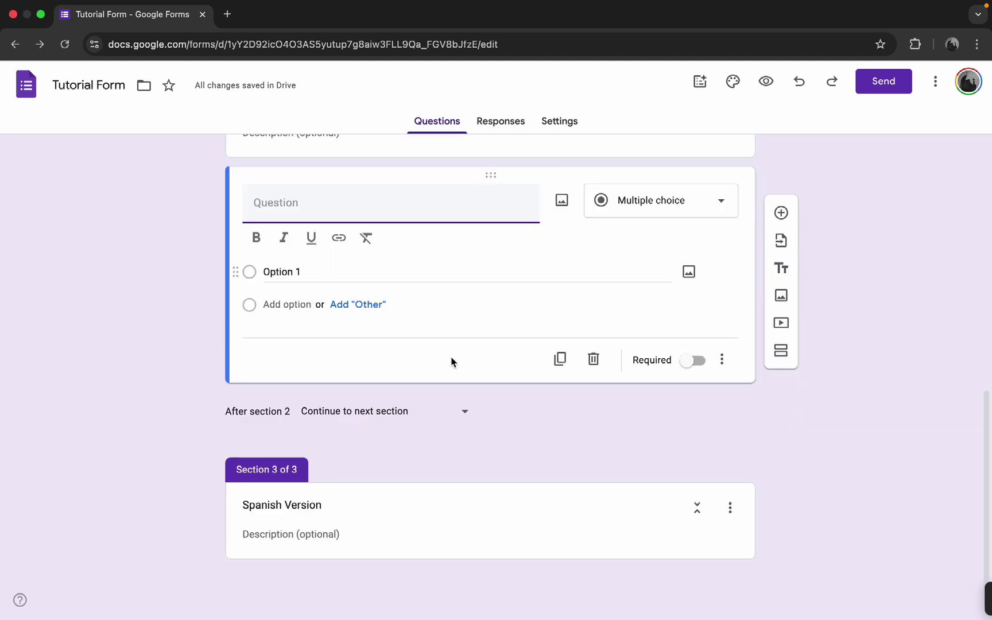
left_click(593, 513)
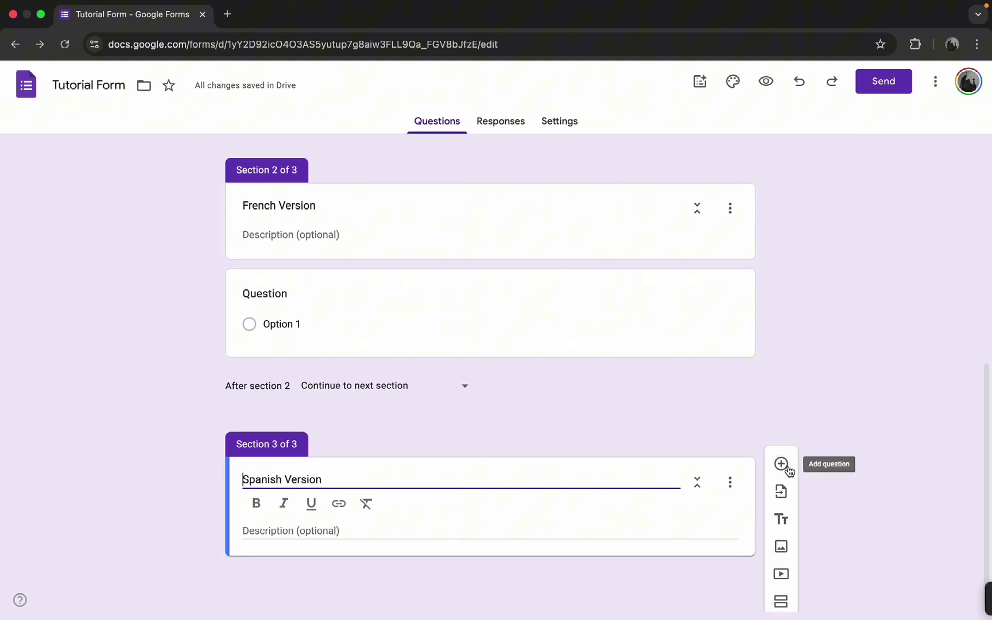
left_click(781, 466)
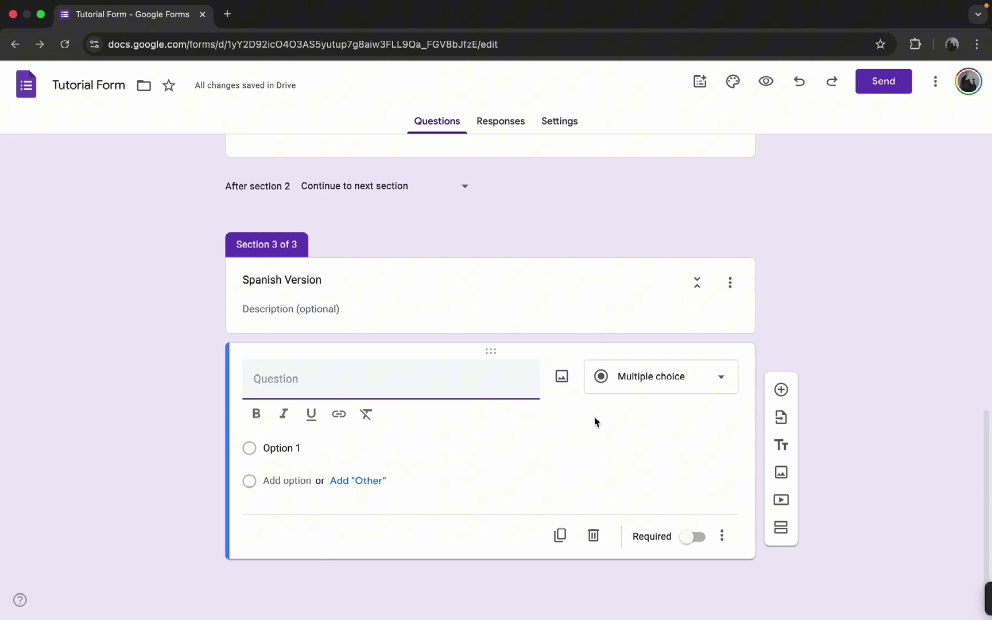
scroll(538, 267, "up", 3)
scroll(538, 268, "up", 3)
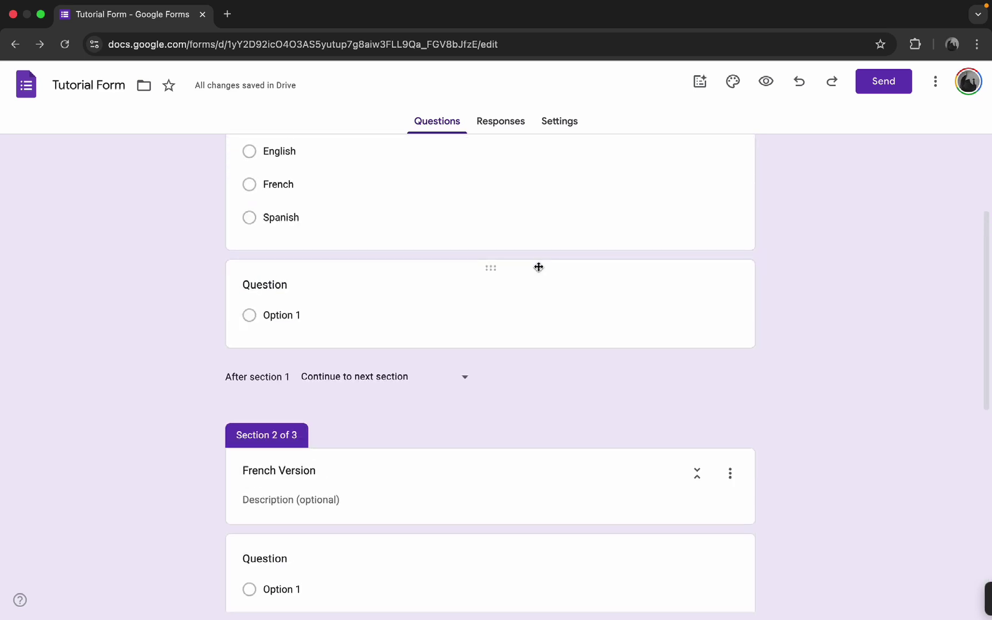
scroll(538, 268, "down", 4)
scroll(538, 269, "down", 2)
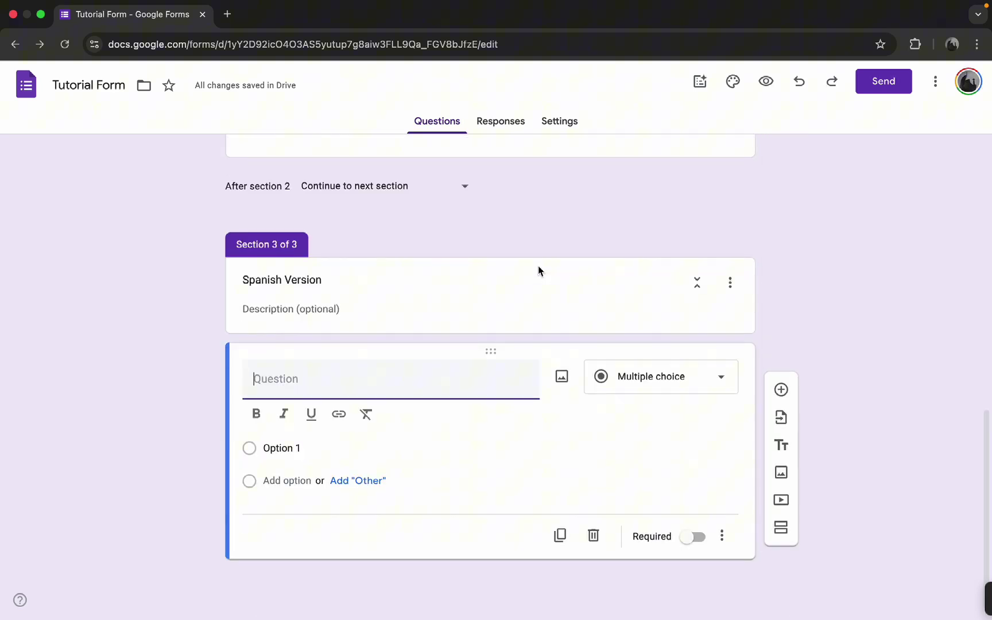
scroll(539, 269, "up", 5)
scroll(537, 267, "up", 3)
scroll(538, 266, "up", 2)
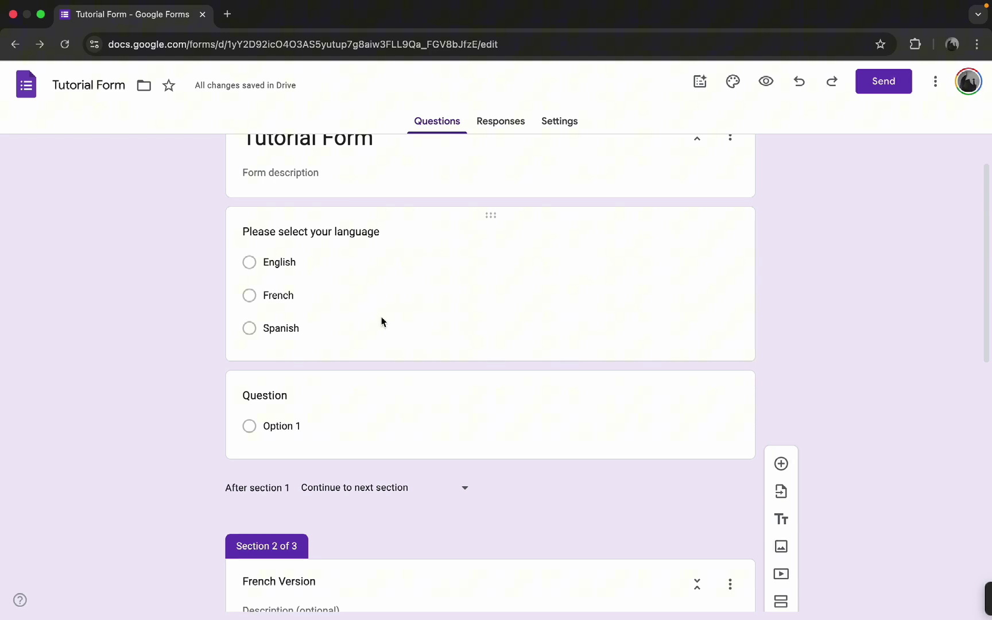
scroll(553, 436, "down", 6)
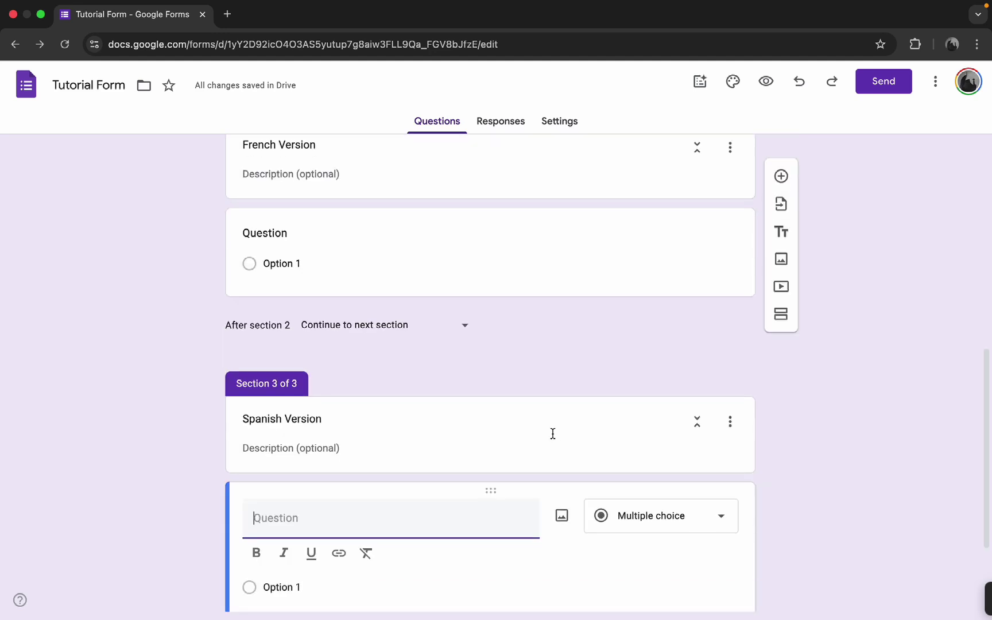